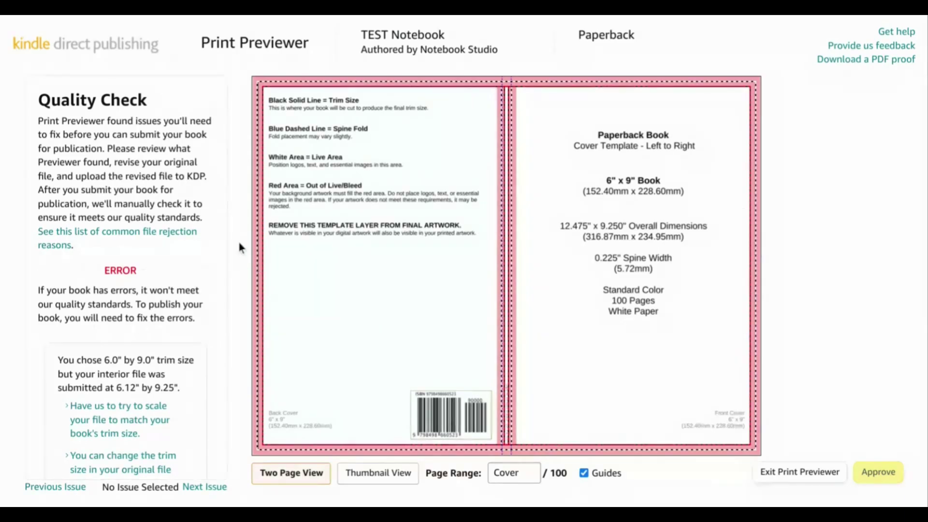
Step: Check the first interior page after the cover in the print preview, and exit the Print Previewer
{"action": "mouse_move", "coordinate": [673, 287]}
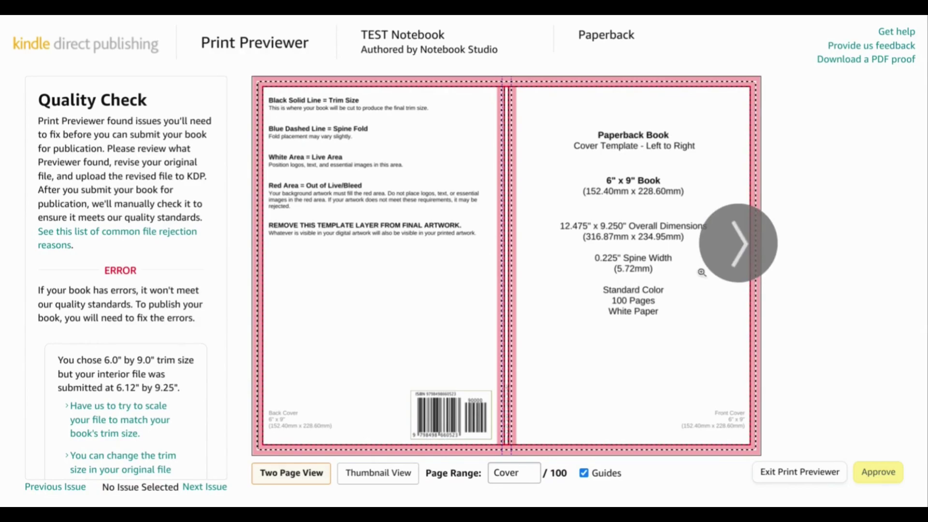
{"action": "left_click", "coordinate": [721, 263]}
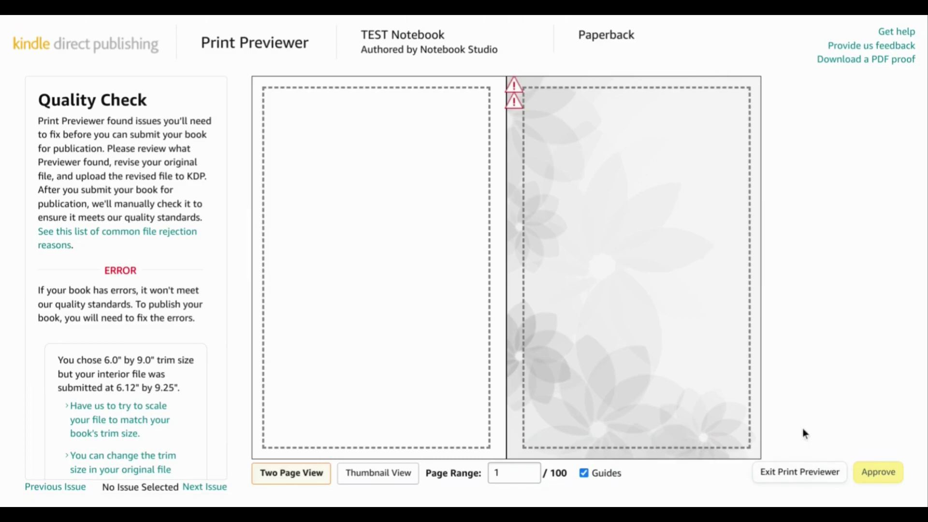
{"action": "left_click", "coordinate": [796, 476]}
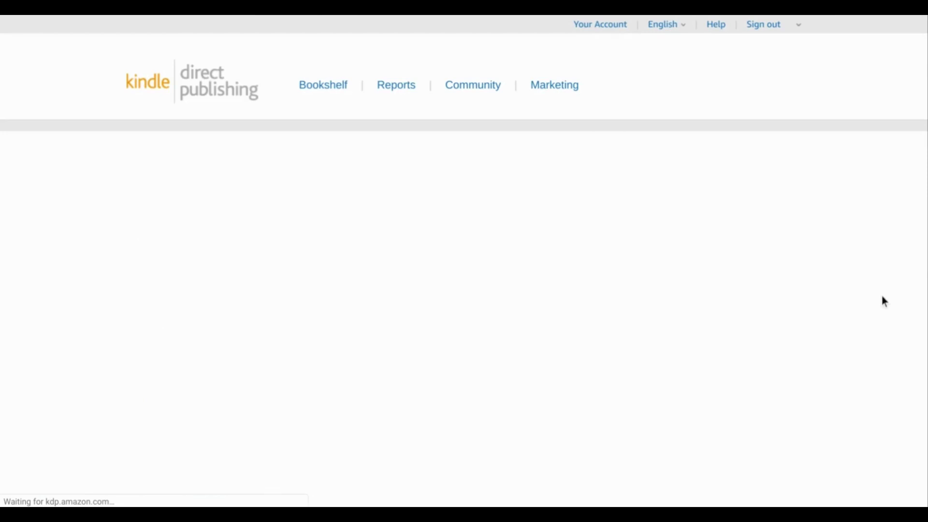
Step: Change the paperback's bleed setting to Bleed (PDF only) in the print options
{"action": "scroll", "coordinate": [651, 275], "scroll_direction": "down", "scroll_amount": 8}
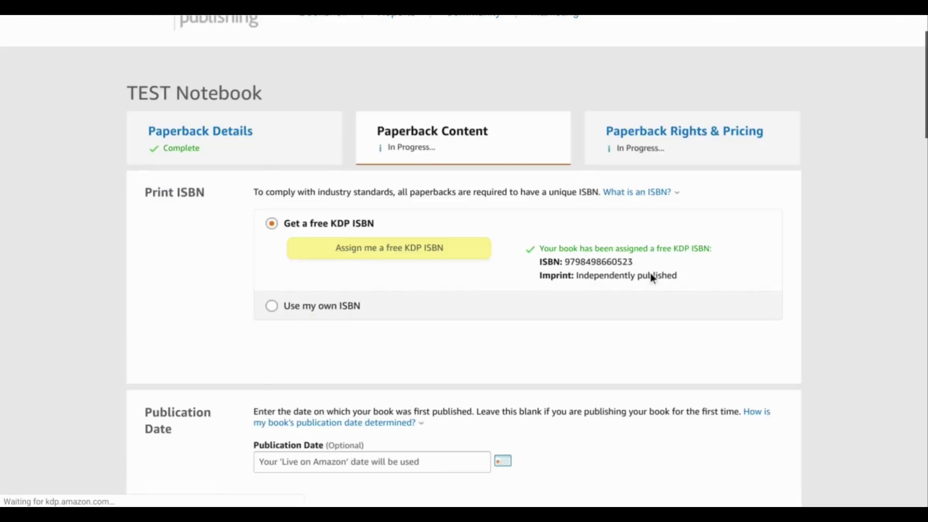
{"action": "scroll", "coordinate": [650, 278], "scroll_direction": "down", "scroll_amount": 7}
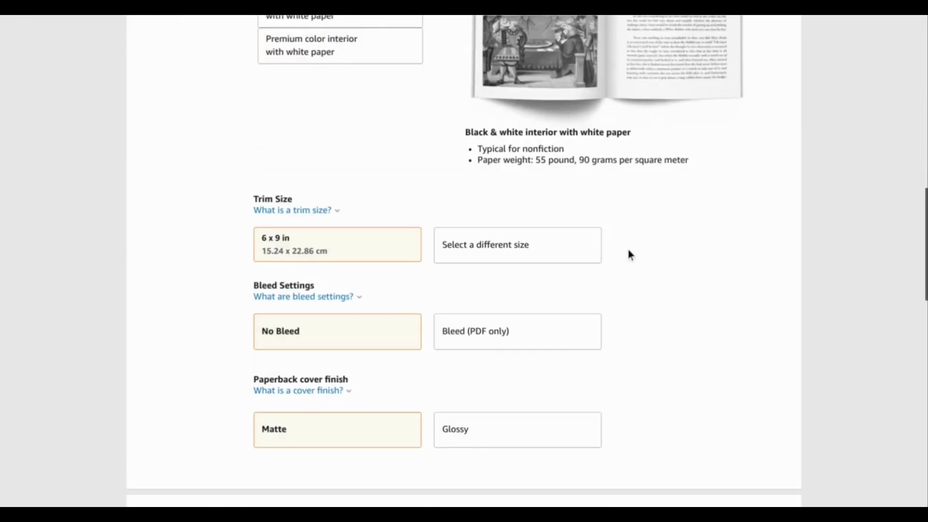
{"action": "scroll", "coordinate": [628, 250], "scroll_direction": "down", "scroll_amount": 1}
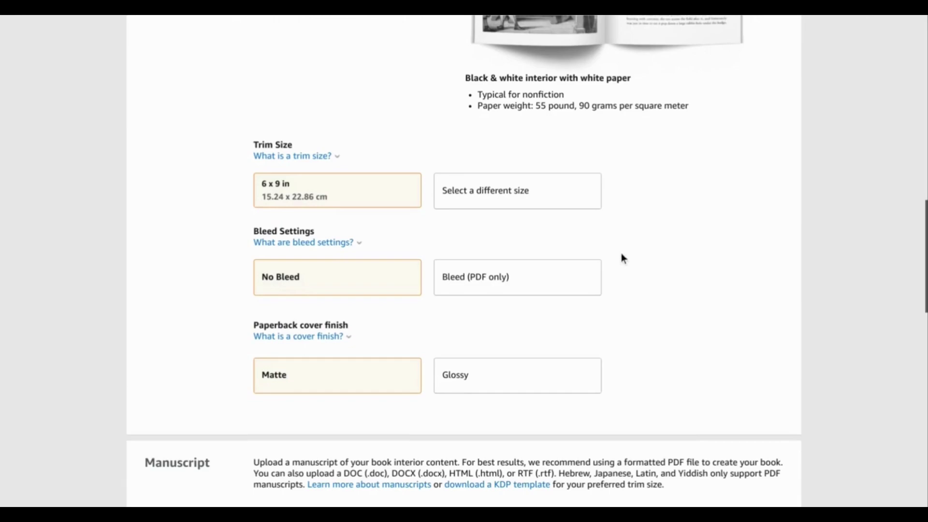
{"action": "left_click", "coordinate": [483, 285]}
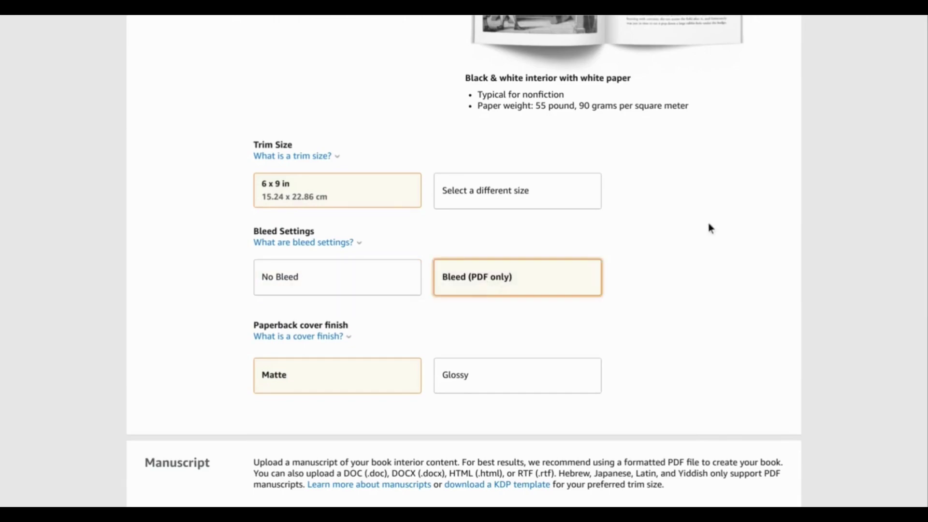
Step: Launch the Print Previewer from the Book Preview section to recheck the manuscript and cover
{"action": "scroll", "coordinate": [652, 226], "scroll_direction": "down", "scroll_amount": 3}
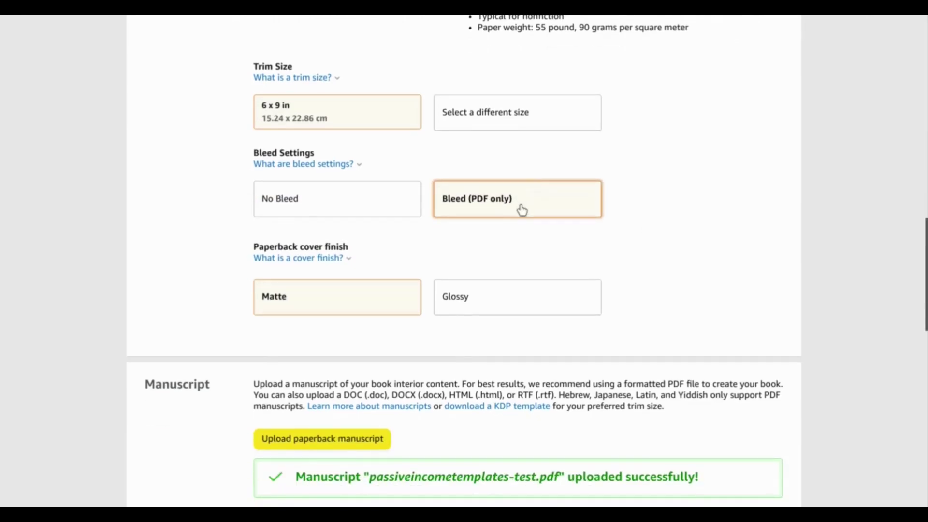
{"action": "scroll", "coordinate": [522, 208], "scroll_direction": "down", "scroll_amount": 1}
{"action": "scroll", "coordinate": [522, 209], "scroll_direction": "down", "scroll_amount": 8}
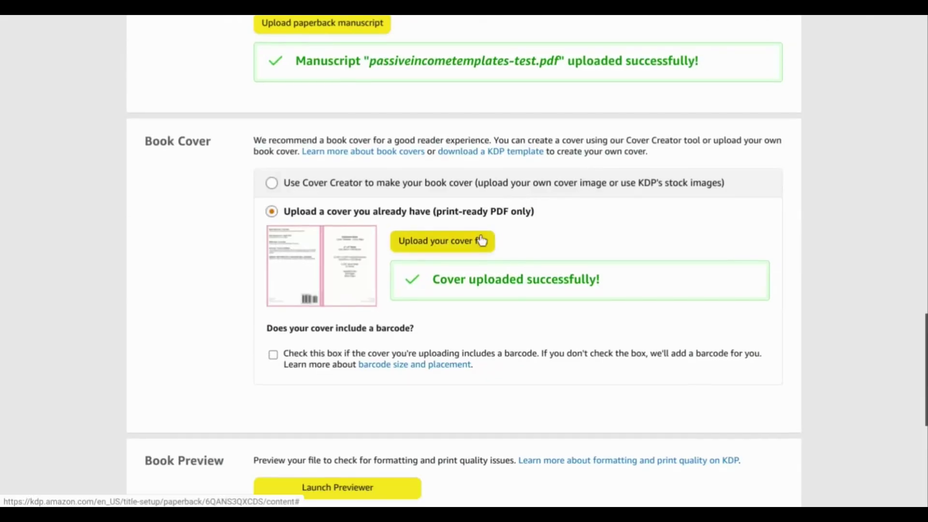
{"action": "scroll", "coordinate": [407, 355], "scroll_direction": "down", "scroll_amount": 2}
{"action": "left_click", "coordinate": [362, 390]}
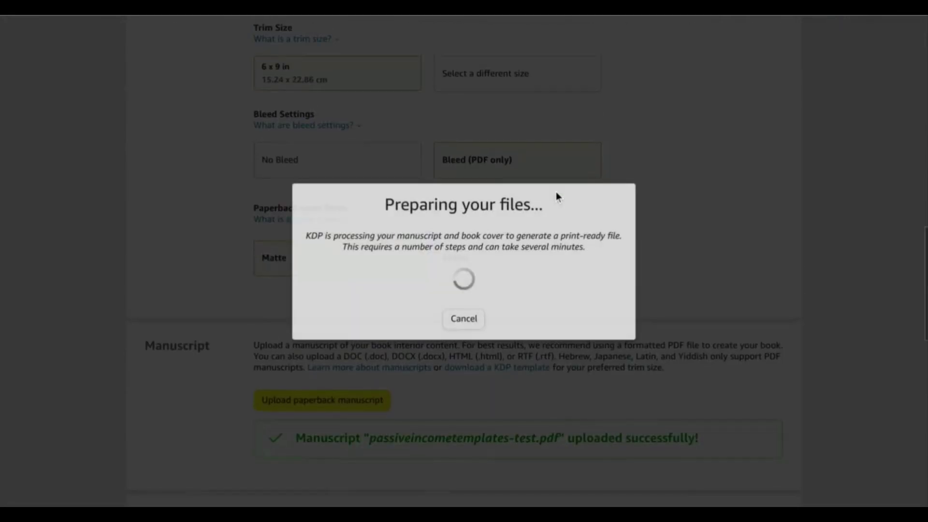
{"action": "scroll", "coordinate": [567, 180], "scroll_direction": "down", "scroll_amount": 5}
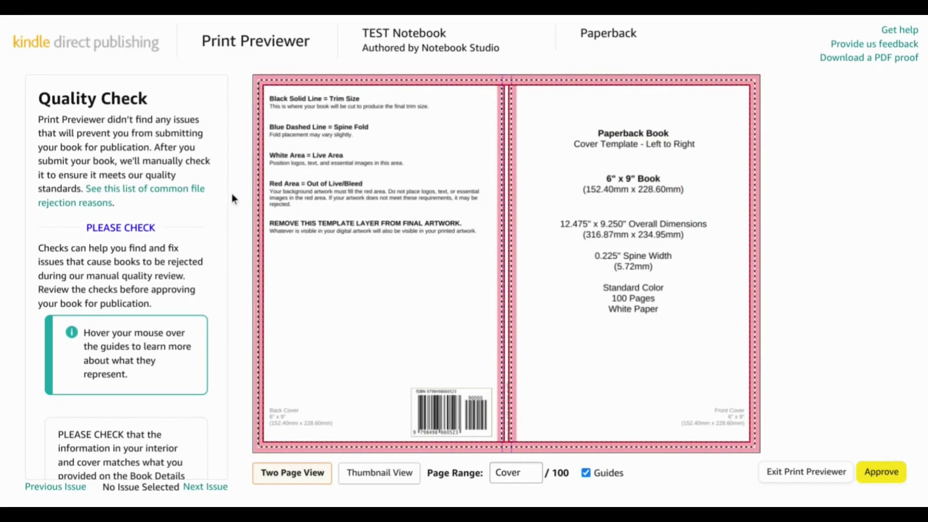
Step: Read the Quality Check notes for the book and move on from the cover to the first interior page
{"action": "scroll", "coordinate": [174, 226], "scroll_direction": "down", "scroll_amount": 1}
{"action": "scroll", "coordinate": [170, 227], "scroll_direction": "down", "scroll_amount": 6}
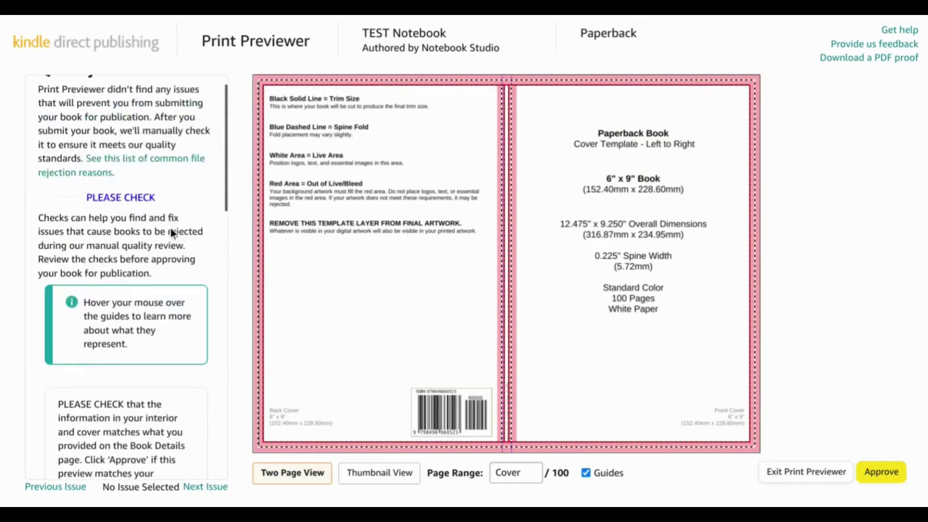
{"action": "scroll", "coordinate": [170, 227], "scroll_direction": "up", "scroll_amount": 1}
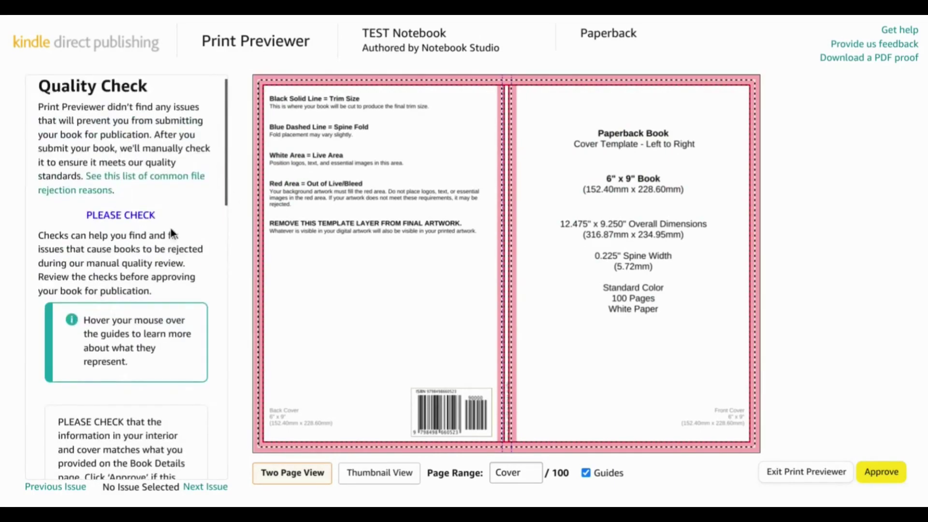
{"action": "left_click", "coordinate": [747, 217]}
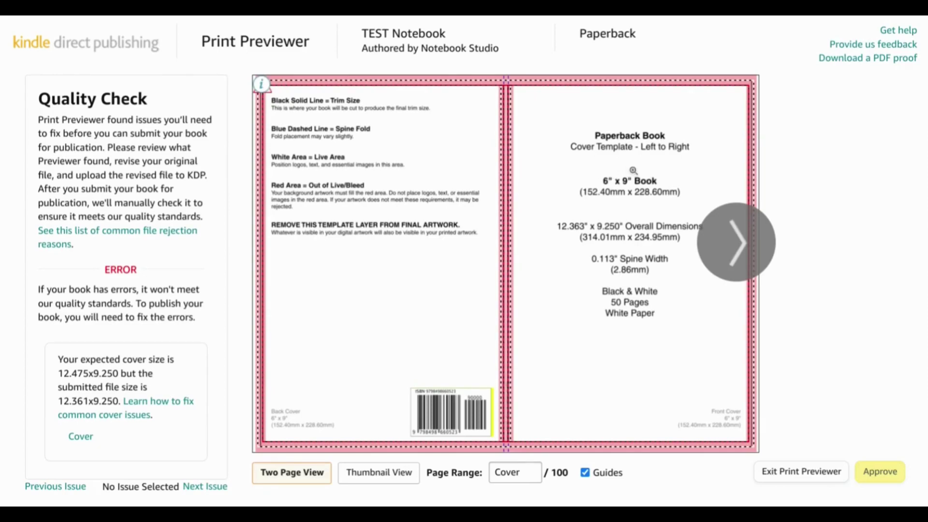
Step: Inspect page 1 and the thumbnails of the interior pages, and return to the cover in two-page view
{"action": "left_click", "coordinate": [745, 238]}
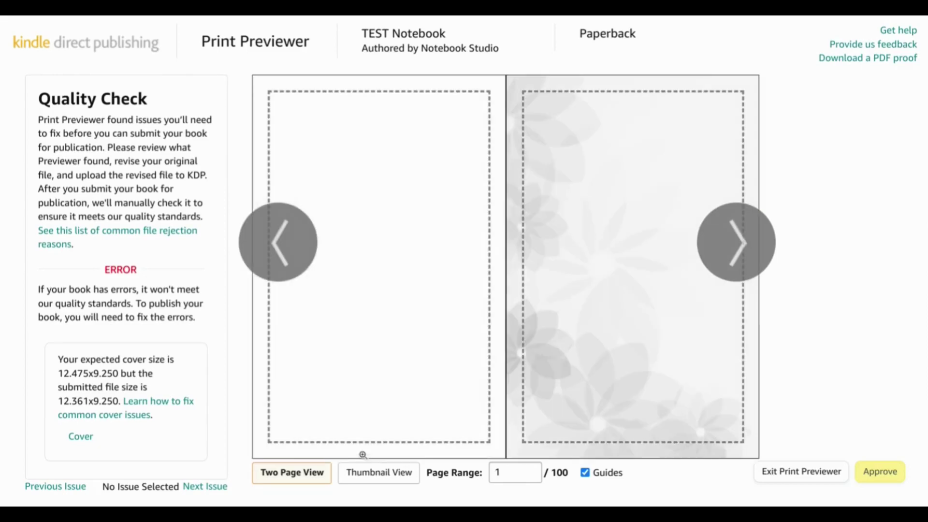
{"action": "left_click", "coordinate": [377, 475]}
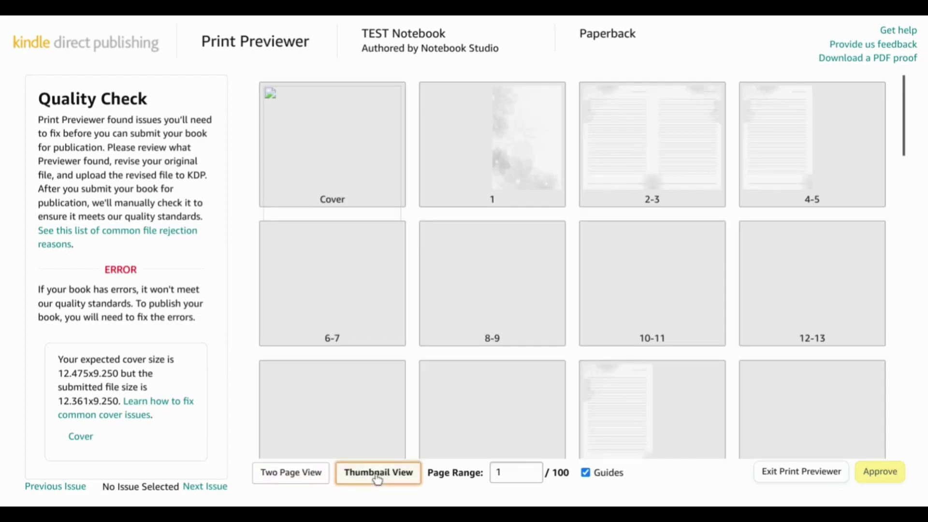
{"action": "scroll", "coordinate": [499, 289], "scroll_direction": "down", "scroll_amount": 10}
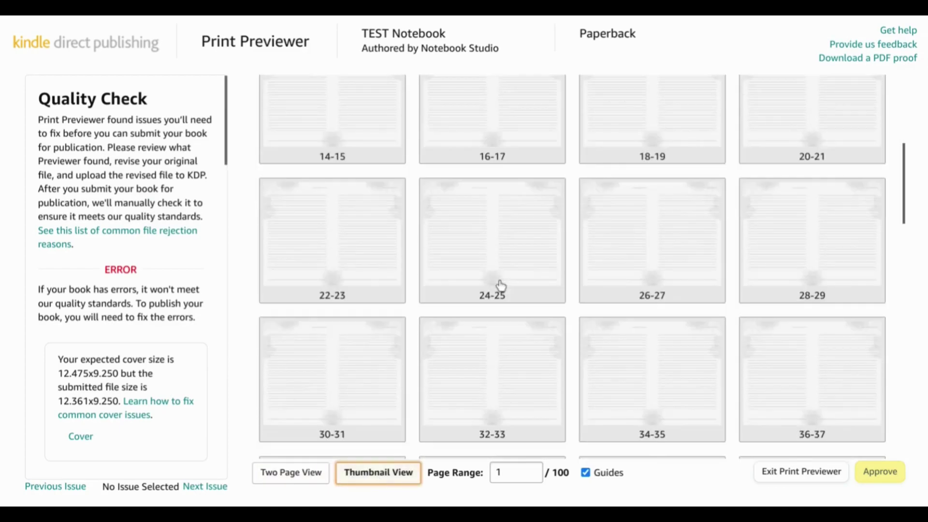
{"action": "scroll", "coordinate": [499, 285], "scroll_direction": "down", "scroll_amount": 13}
{"action": "scroll", "coordinate": [499, 286], "scroll_direction": "up", "scroll_amount": 20}
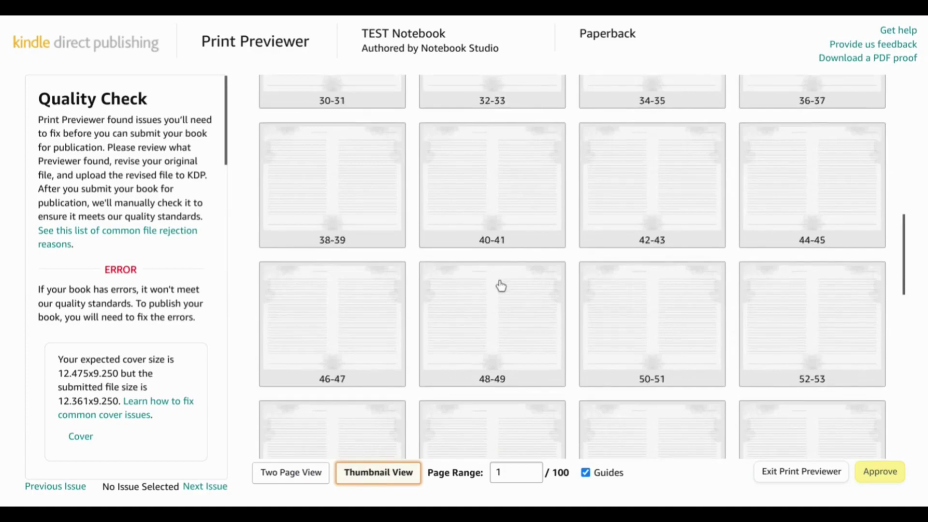
{"action": "left_click", "coordinate": [295, 479]}
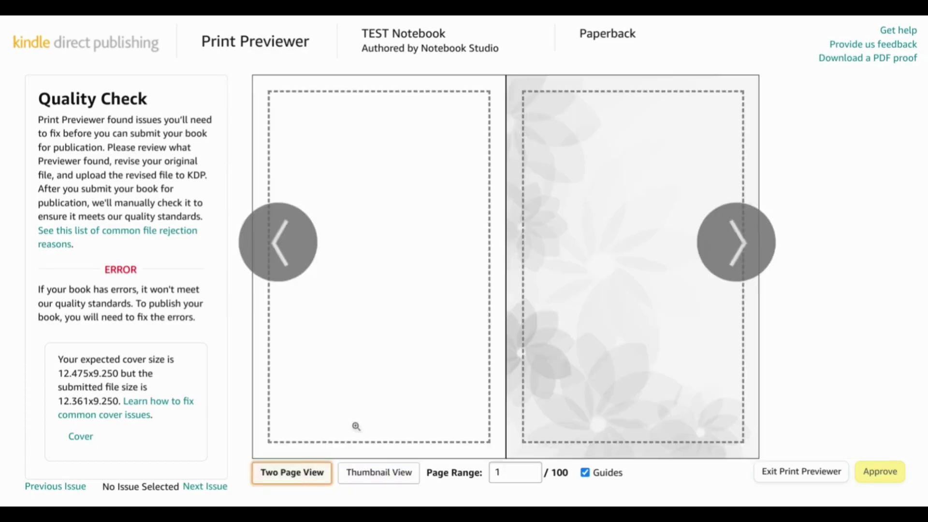
{"action": "left_click", "coordinate": [286, 247]}
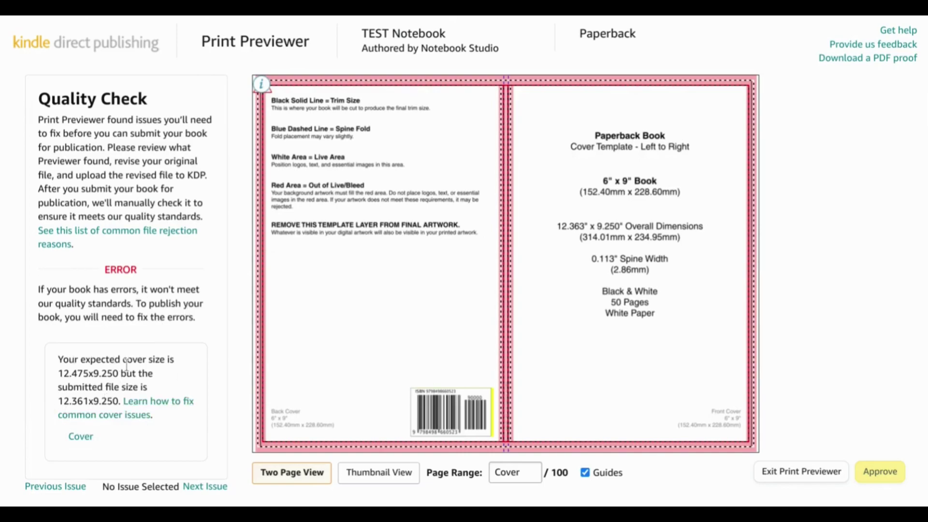
Step: Read the cover size error and the automatic fix notes in the Quality Check, and exit the Print Previewer
{"action": "scroll", "coordinate": [100, 376], "scroll_direction": "down", "scroll_amount": 3}
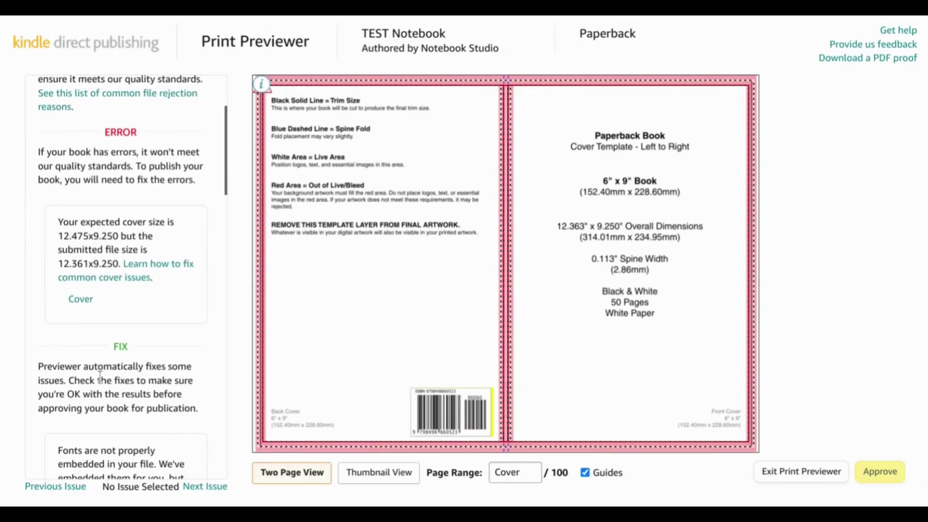
{"action": "scroll", "coordinate": [130, 347], "scroll_direction": "up", "scroll_amount": 1}
{"action": "scroll", "coordinate": [129, 341], "scroll_direction": "up", "scroll_amount": 3}
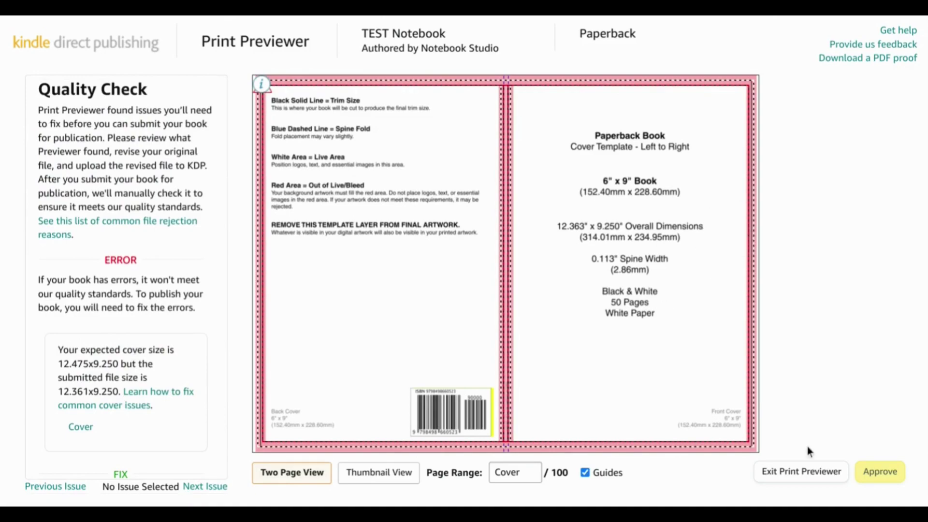
{"action": "left_click", "coordinate": [806, 471]}
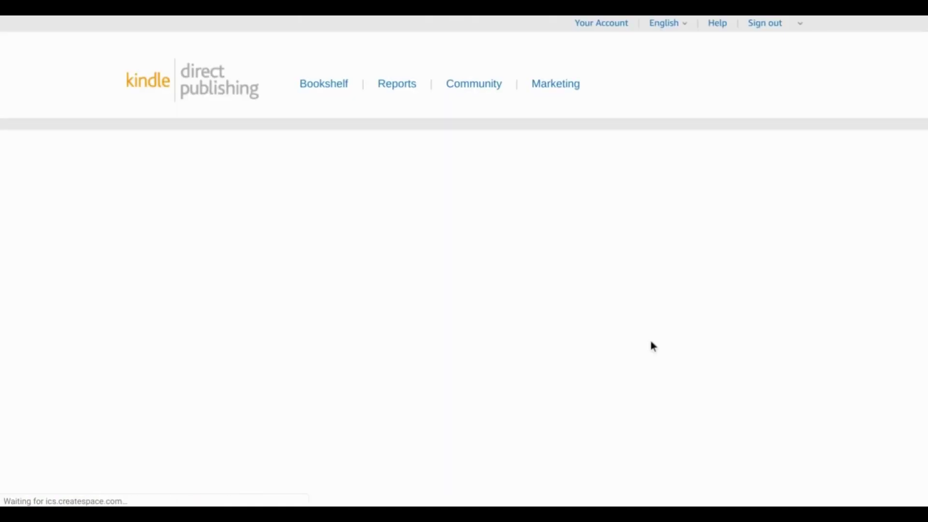
Step: Upload a replacement cover PDF from the first listed PAPERBACK_6.000x9 template archive
{"action": "scroll", "coordinate": [628, 313], "scroll_direction": "down", "scroll_amount": 15}
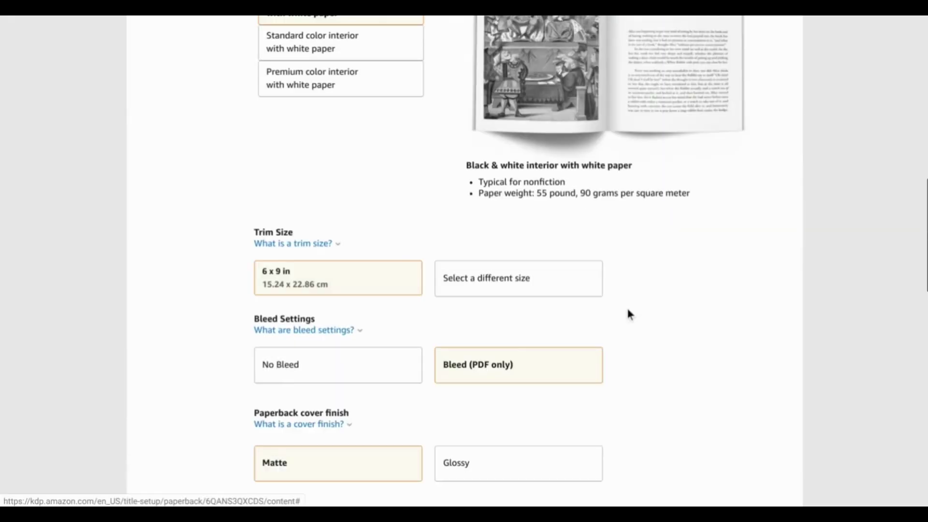
{"action": "scroll", "coordinate": [629, 313], "scroll_direction": "down", "scroll_amount": 7}
{"action": "scroll", "coordinate": [422, 316], "scroll_direction": "down", "scroll_amount": 3}
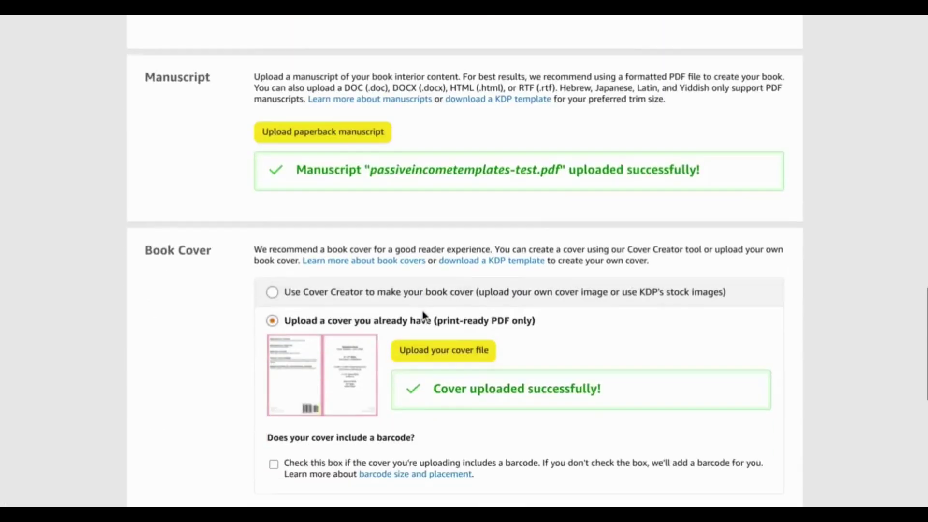
{"action": "left_click", "coordinate": [442, 320]}
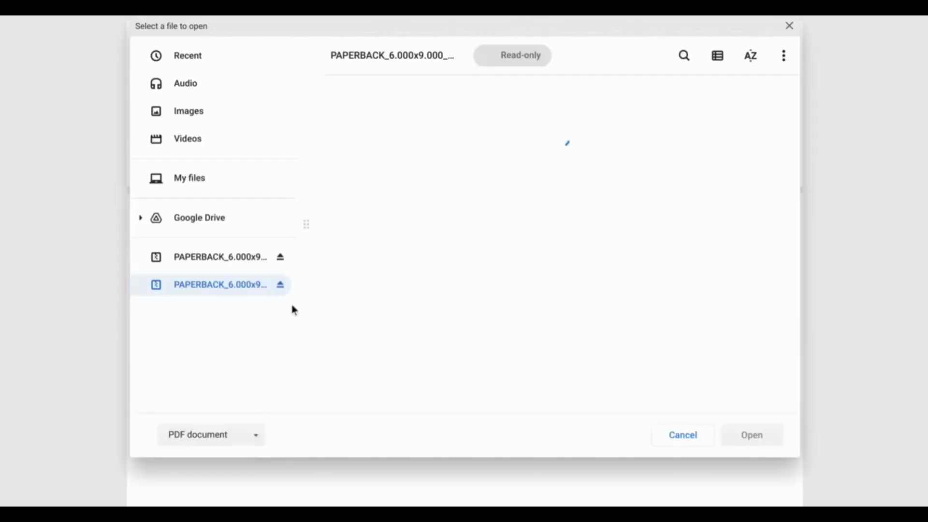
{"action": "left_click", "coordinate": [245, 344]}
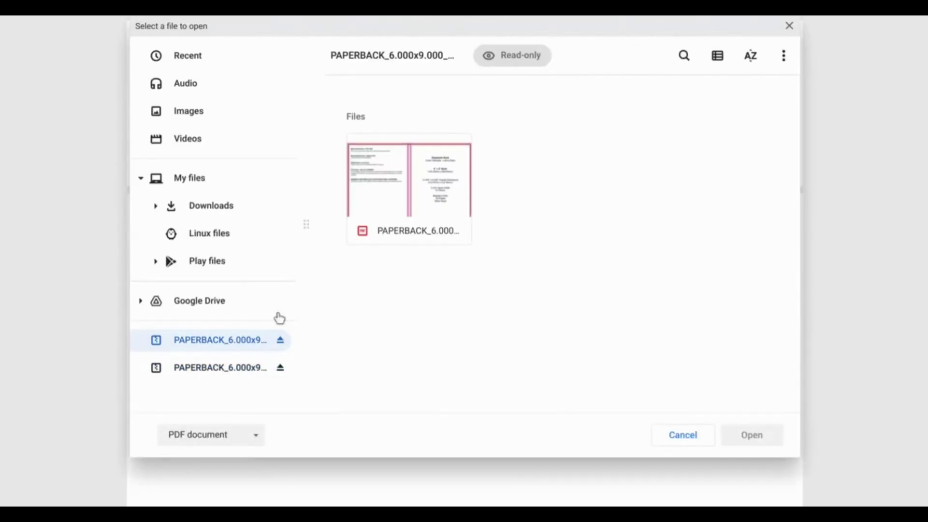
{"action": "double_click", "coordinate": [414, 195]}
Step: Launch the Print Previewer again to check the book with the replaced cover file
{"action": "scroll", "coordinate": [551, 205], "scroll_direction": "down", "scroll_amount": 2}
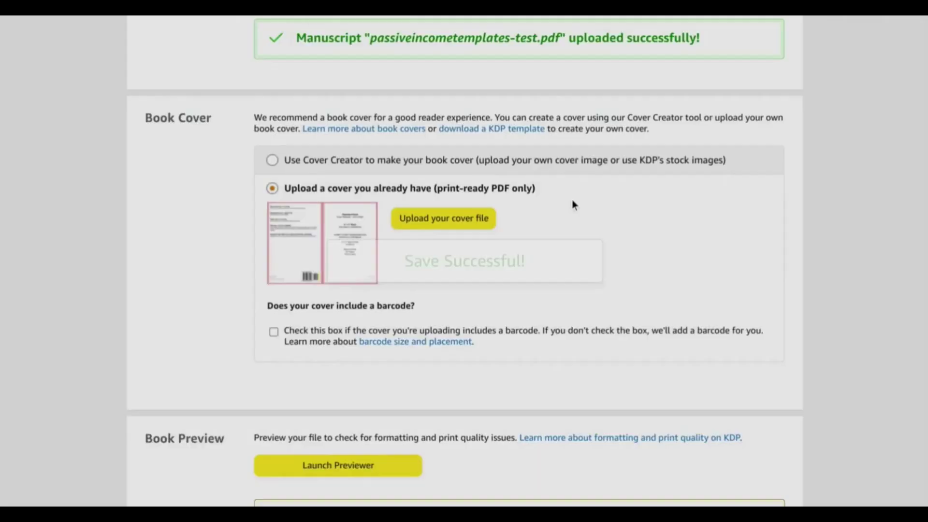
{"action": "scroll", "coordinate": [573, 205], "scroll_direction": "down", "scroll_amount": 1}
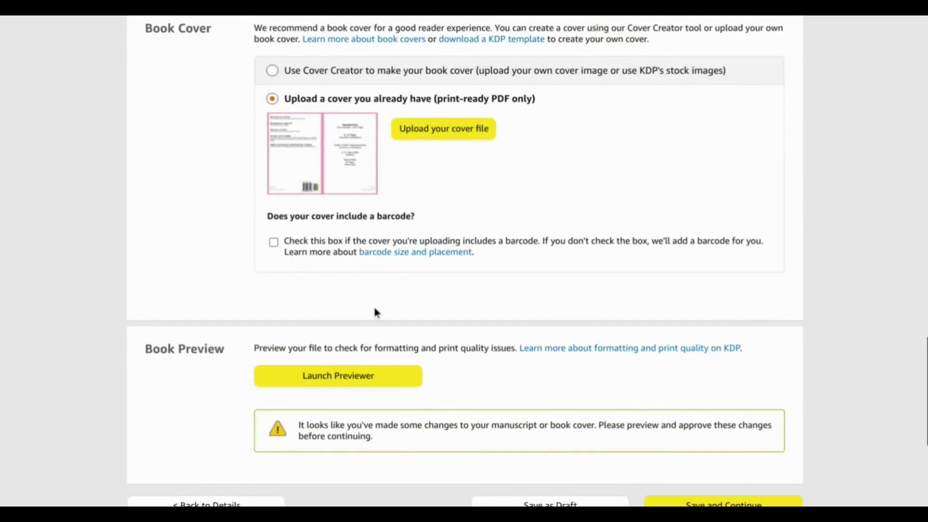
{"action": "left_click", "coordinate": [364, 377]}
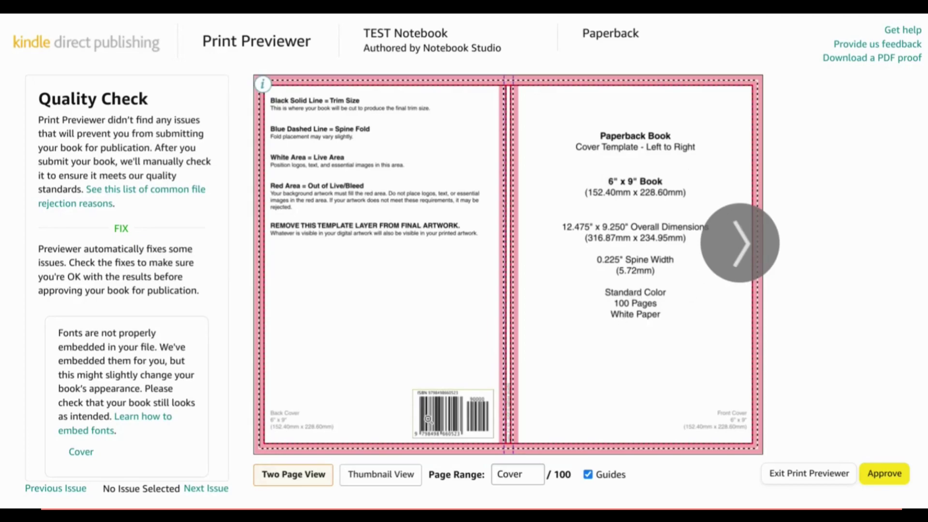
Step: Review the Quality Check notes and go to page 1, the page listed for text outside the margins
{"action": "scroll", "coordinate": [209, 264], "scroll_direction": "down", "scroll_amount": 2}
{"action": "scroll", "coordinate": [208, 260], "scroll_direction": "down", "scroll_amount": 1}
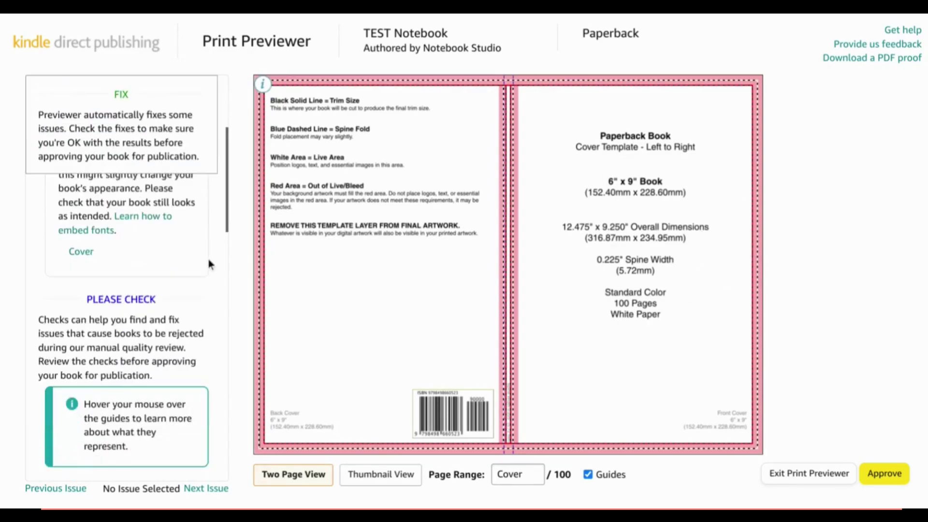
{"action": "scroll", "coordinate": [208, 259], "scroll_direction": "up", "scroll_amount": 3}
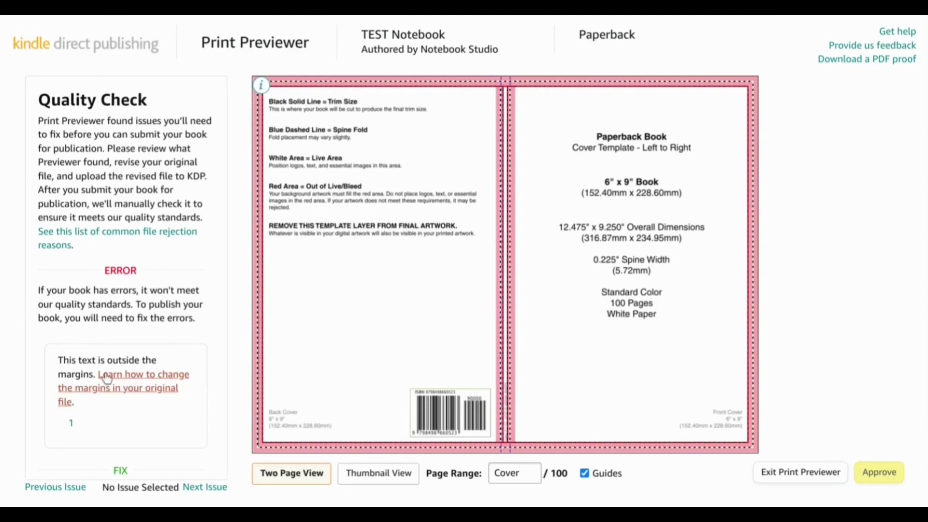
{"action": "left_click", "coordinate": [71, 425]}
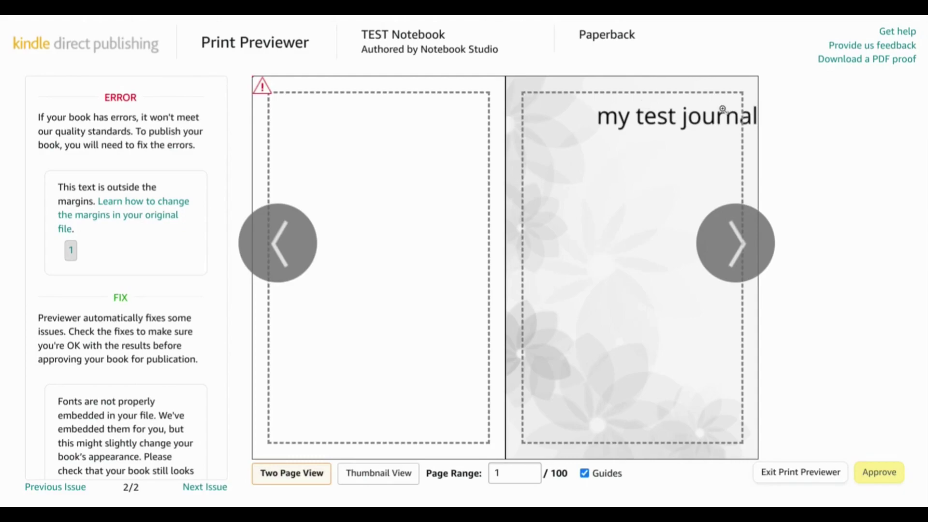
{"action": "mouse_move", "coordinate": [532, 150]}
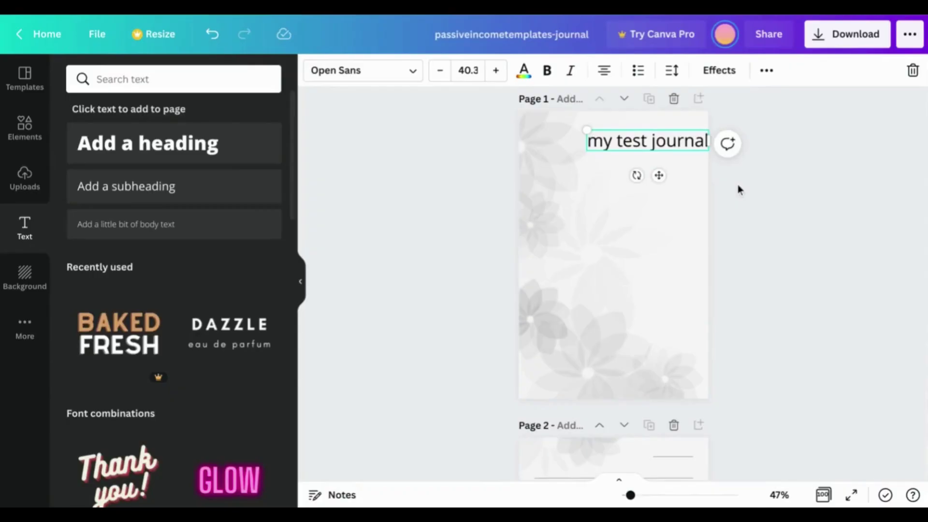
Step: In the Canva journal design, check the page dimensions and centre the "my test journal" title horizontally on page 1
{"action": "left_click", "coordinate": [97, 34]}
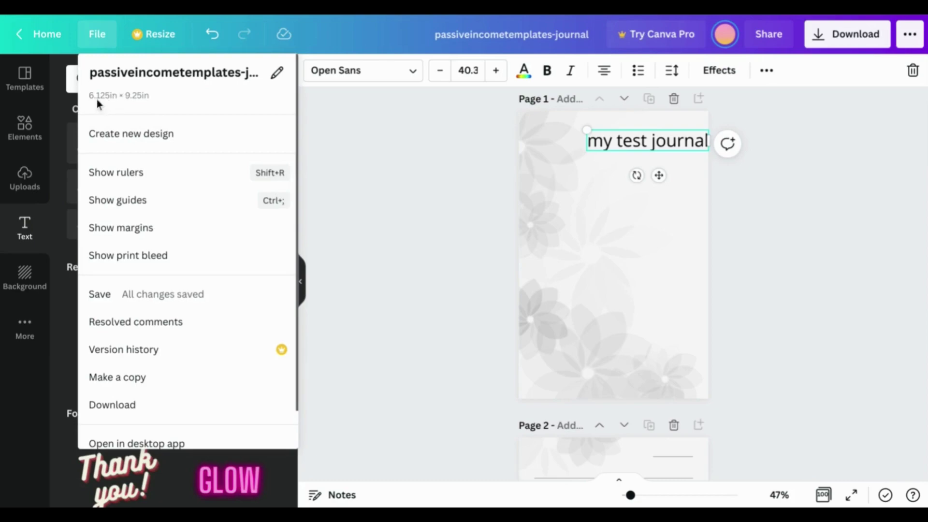
{"action": "left_click", "coordinate": [416, 140]}
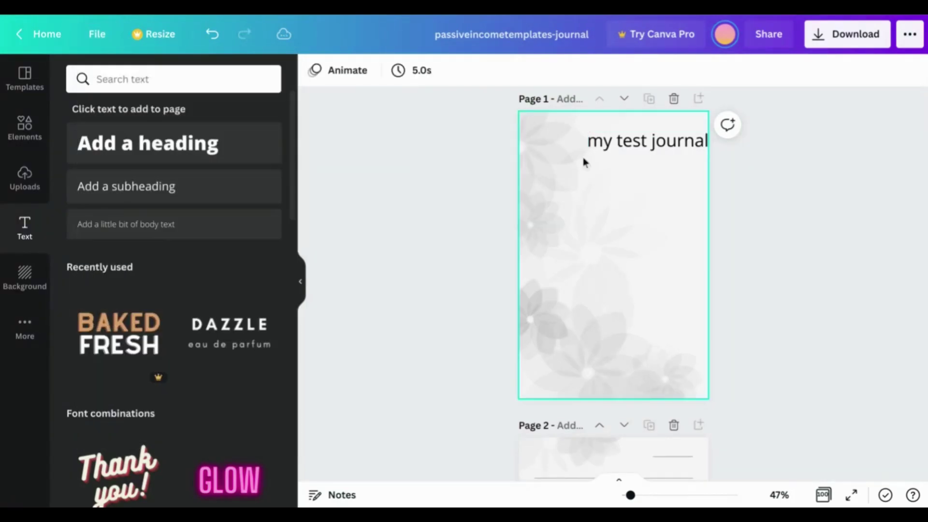
{"action": "left_click", "coordinate": [651, 143]}
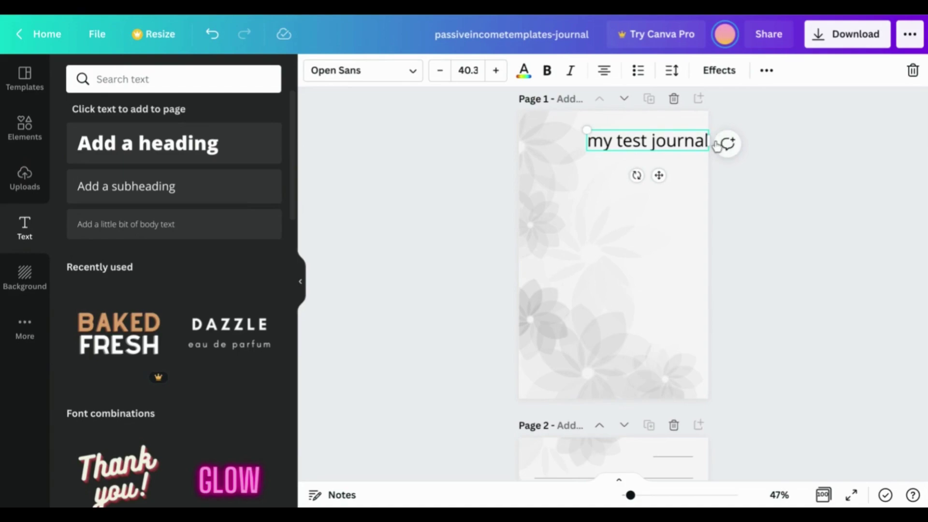
{"action": "left_click", "coordinate": [767, 71]}
{"action": "left_click", "coordinate": [625, 106]}
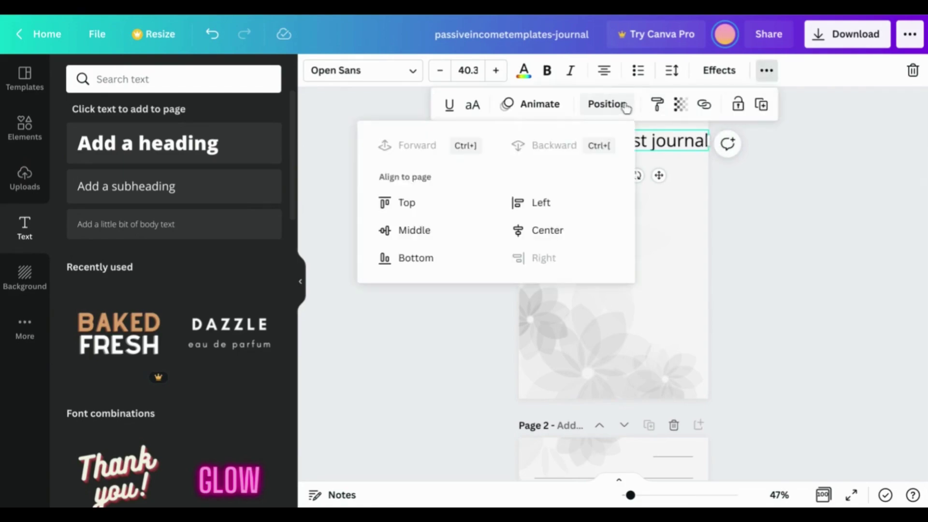
{"action": "left_click", "coordinate": [534, 233]}
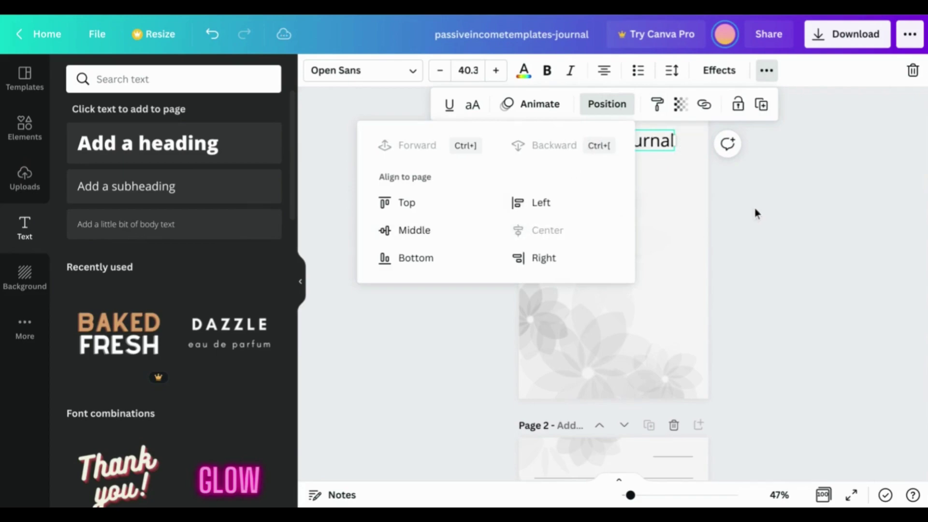
{"action": "left_click", "coordinate": [757, 211]}
Step: Download all 100 pages of the journal design as a PDF Print file
{"action": "left_click", "coordinate": [841, 35]}
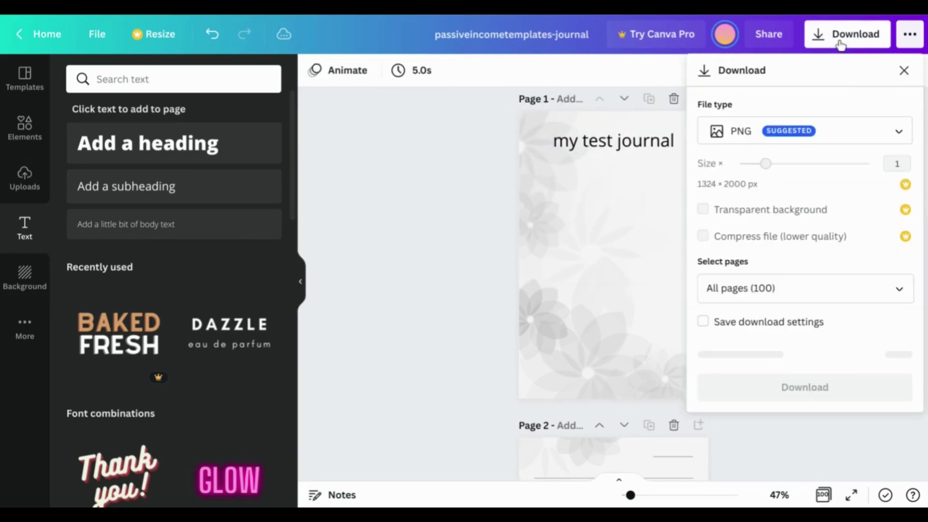
{"action": "left_click", "coordinate": [863, 141]}
{"action": "left_click", "coordinate": [845, 251]}
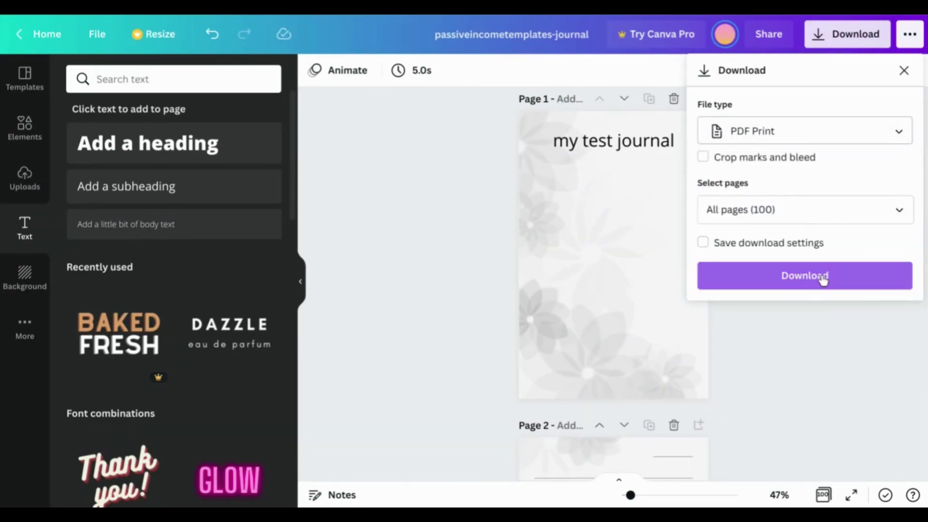
{"action": "left_click", "coordinate": [823, 278]}
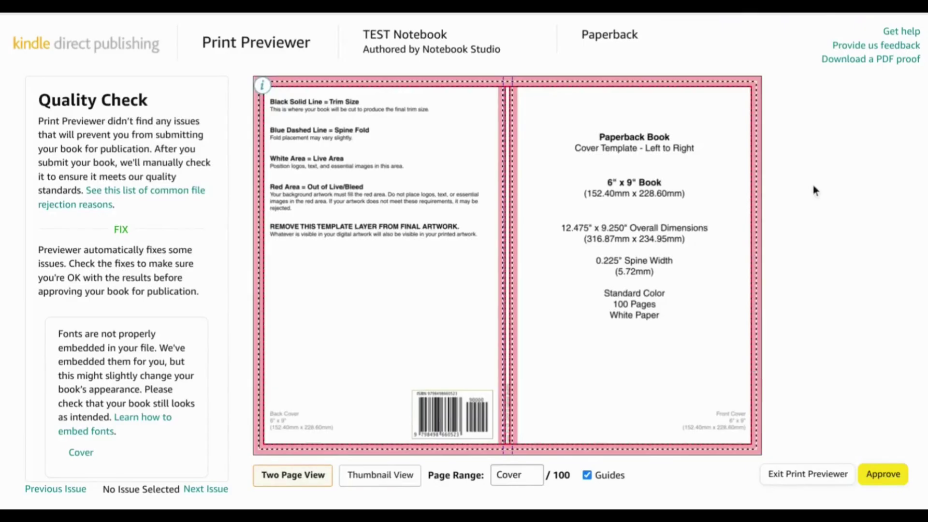
Step: In the KDP Print Previewer, go to page 1 to check the title against the margin guides, and review the Quality Check notes
{"action": "left_click", "coordinate": [747, 245]}
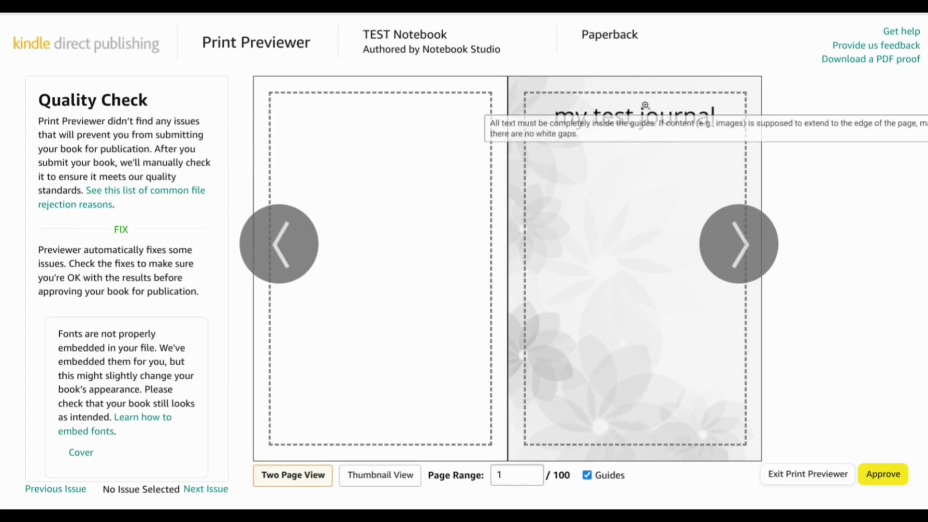
{"action": "scroll", "coordinate": [166, 305], "scroll_direction": "down", "scroll_amount": 3}
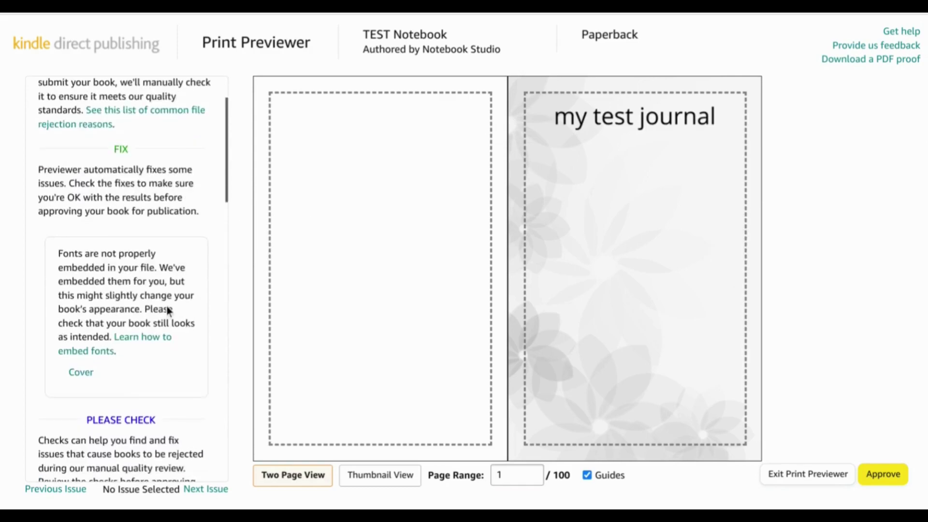
{"action": "scroll", "coordinate": [166, 306], "scroll_direction": "up", "scroll_amount": 3}
{"action": "scroll", "coordinate": [166, 305], "scroll_direction": "up", "scroll_amount": 1}
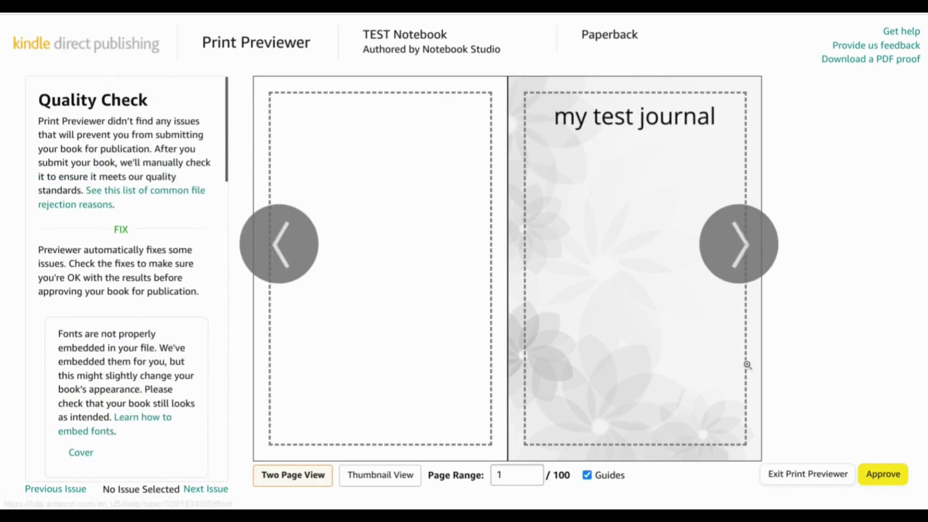